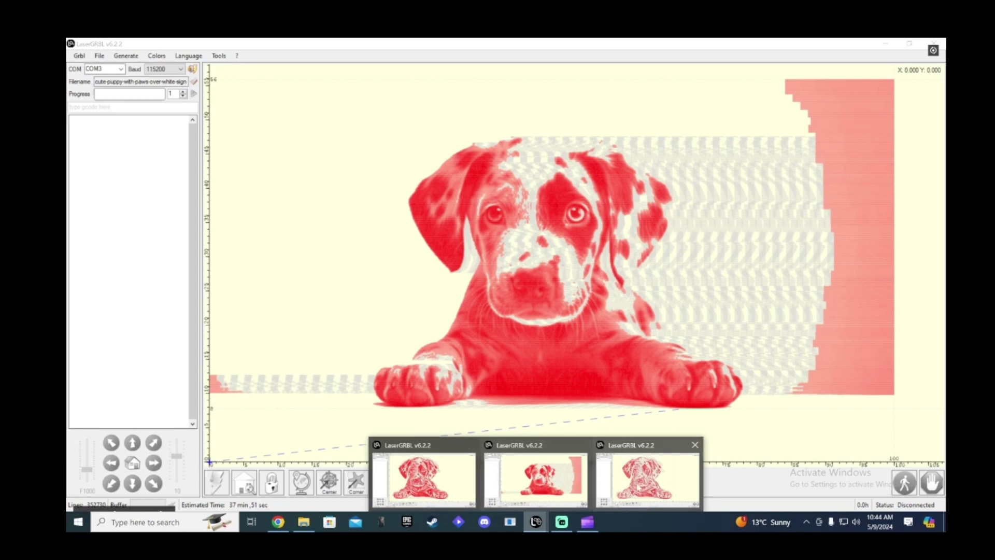
# Step: Bring the LaserGRBL window showing the sketched puppy from Capture_processed.PNG to the front
pyautogui.click(640, 486)
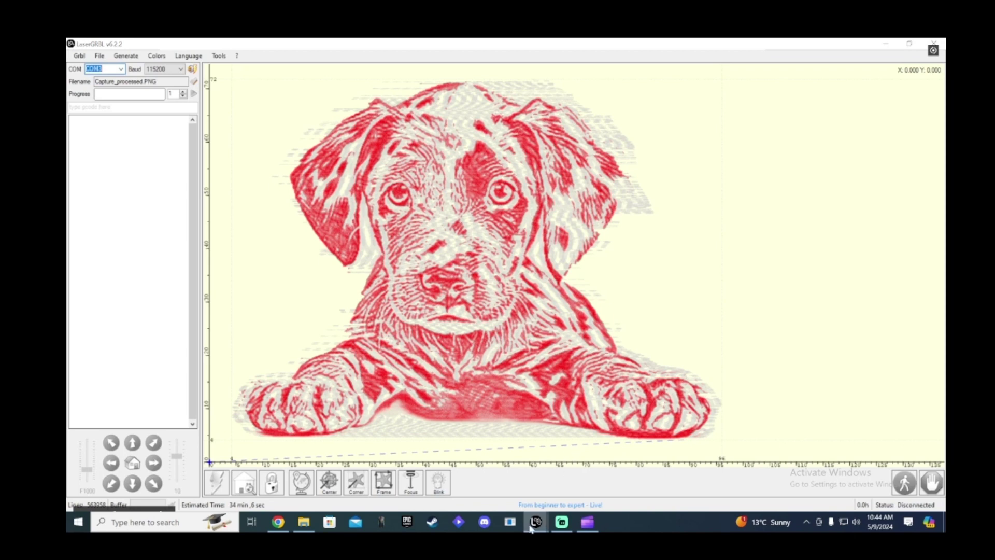
pyautogui.moveTo(535, 526)
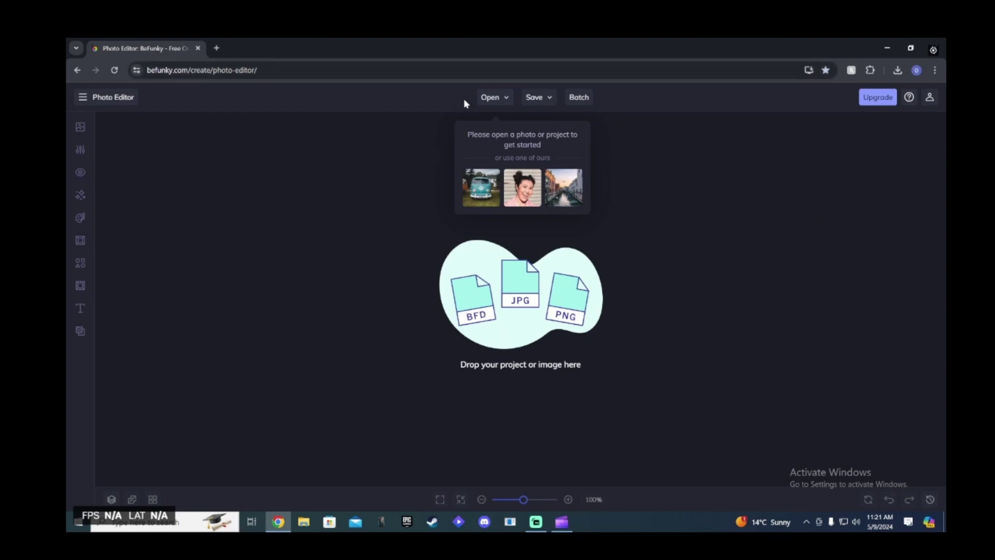
# Step: Open the larger cute-puppy JPG from the Downloads folder in the editor
pyautogui.click(496, 98)
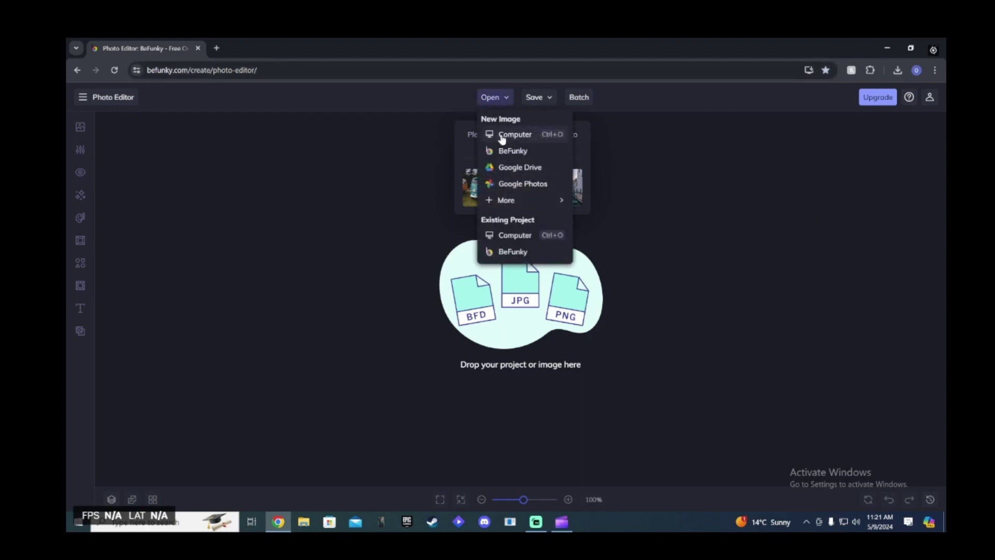
pyautogui.click(502, 136)
pyautogui.scroll(5, 161, 228)
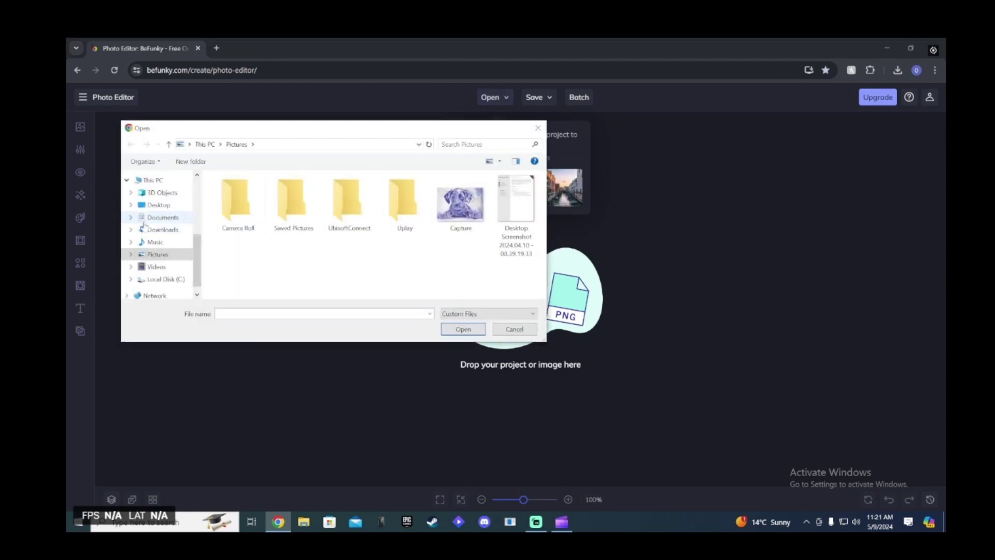
pyautogui.click(173, 183)
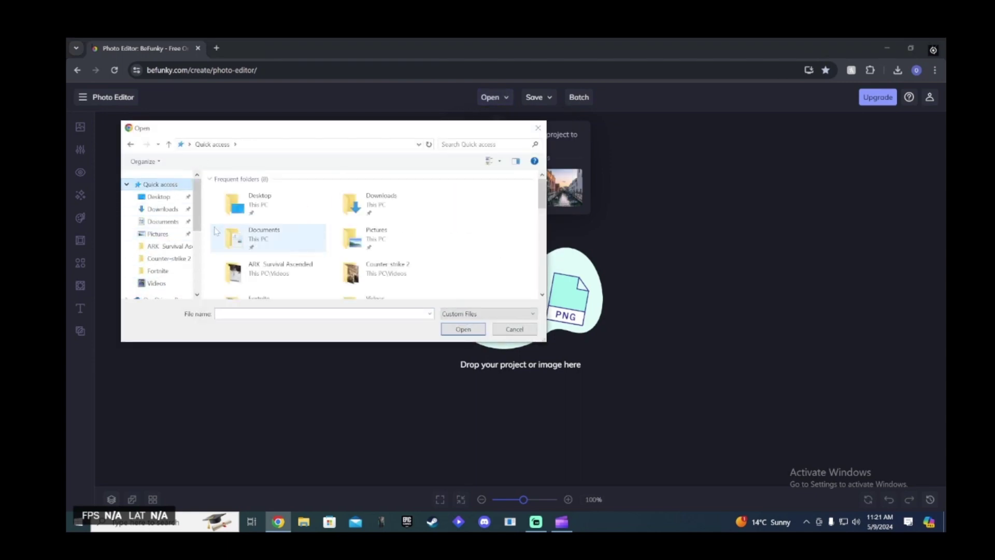
pyautogui.click(162, 209)
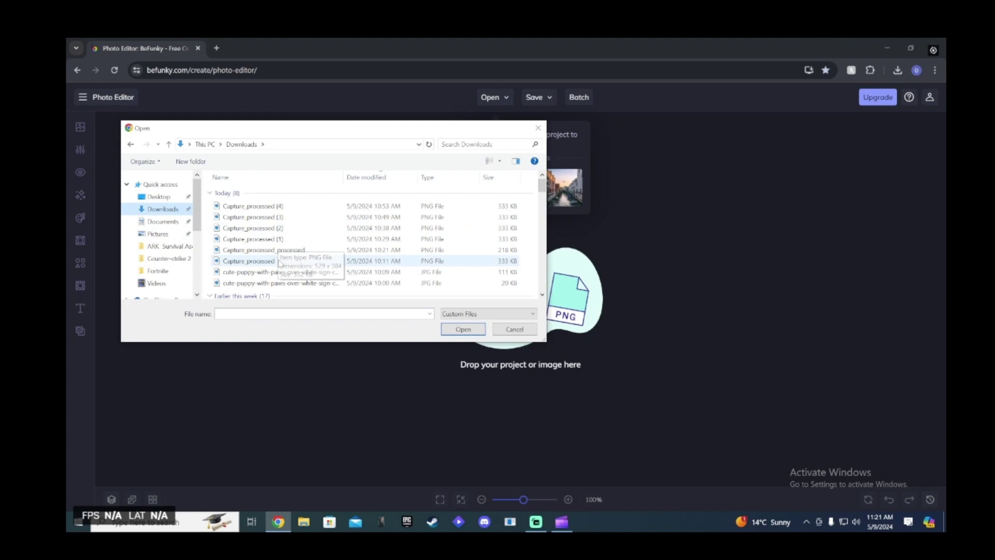
pyautogui.scroll(-1, 269, 233)
pyautogui.click(321, 246)
pyautogui.click(470, 333)
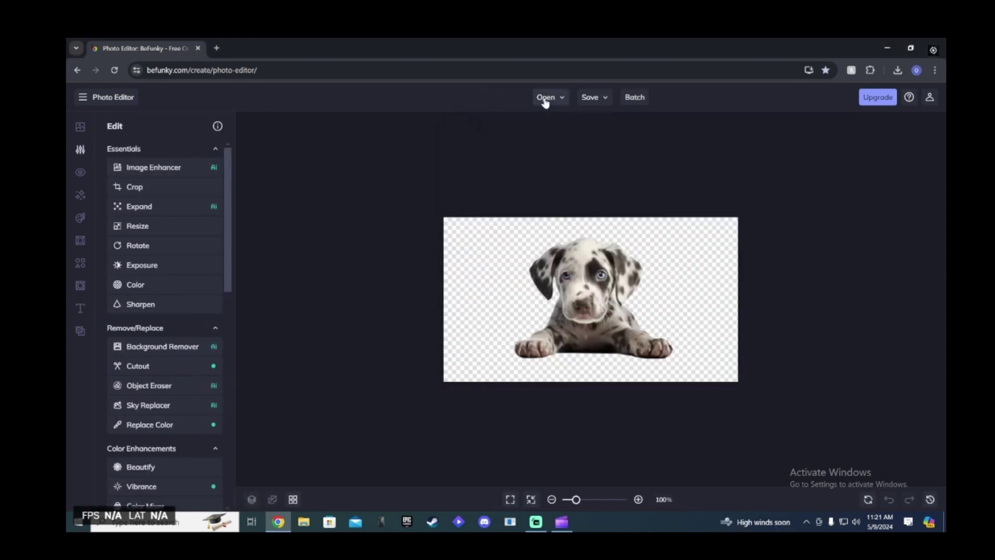
# Step: Replace it with the last cute-puppy JPG in Downloads, the grey-background one
pyautogui.click(548, 99)
pyautogui.click(554, 132)
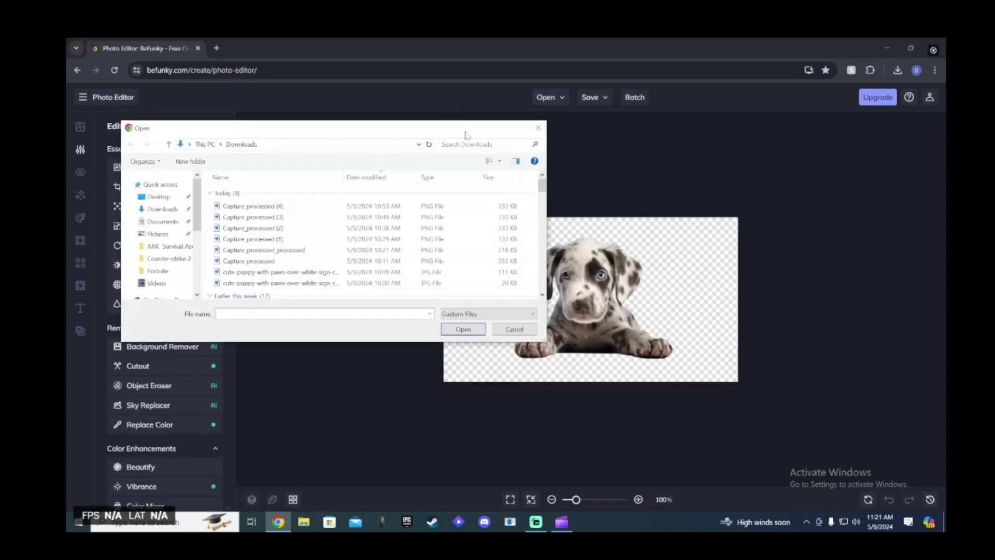
pyautogui.click(280, 282)
pyautogui.click(463, 329)
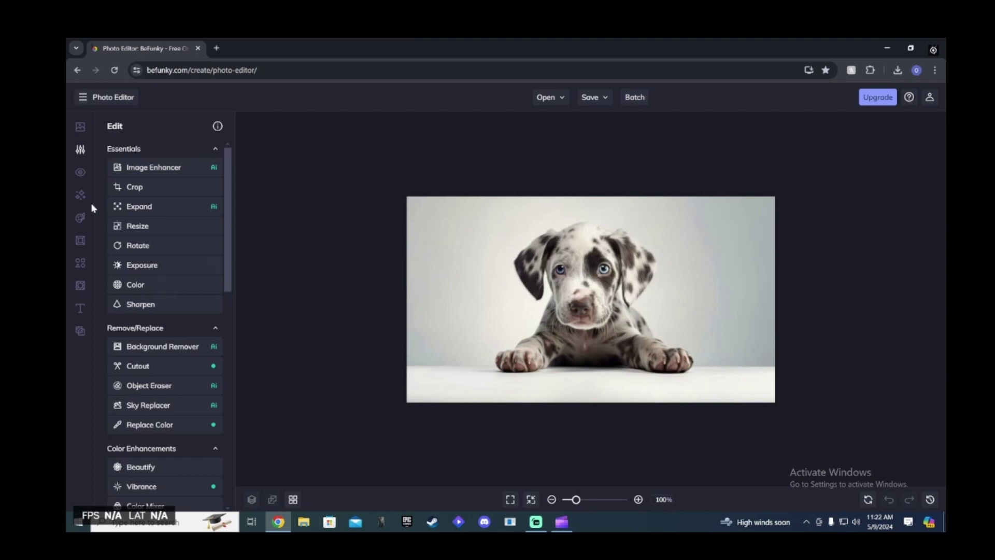
# Step: Preview the Artsy Pen Art 1 sketch on the puppy, then cancel it
pyautogui.moveTo(80, 196)
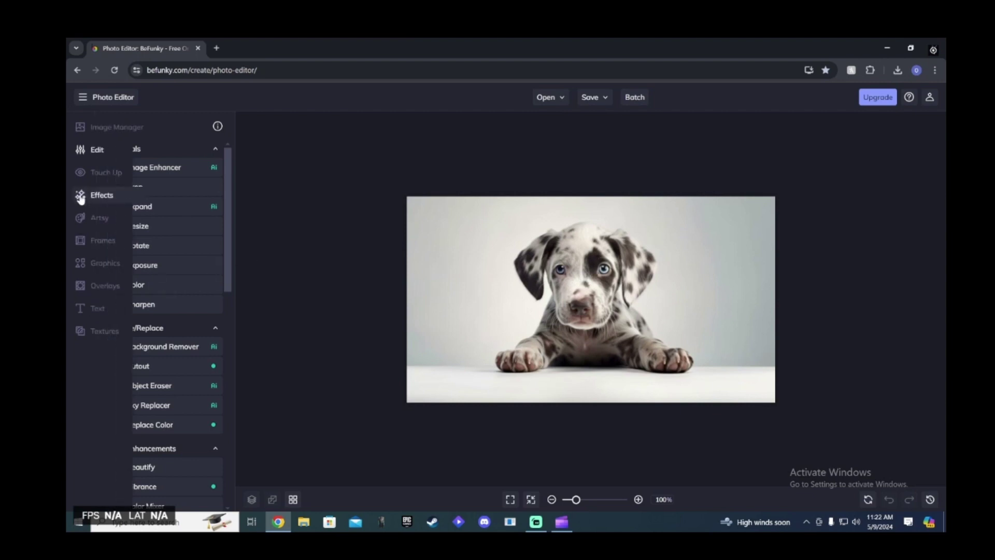
pyautogui.click(98, 219)
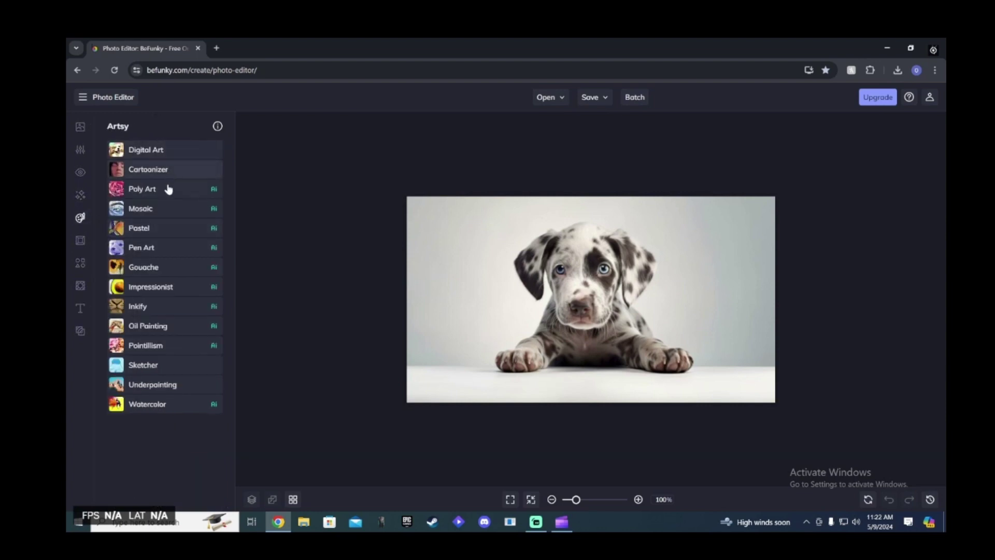
pyautogui.click(159, 251)
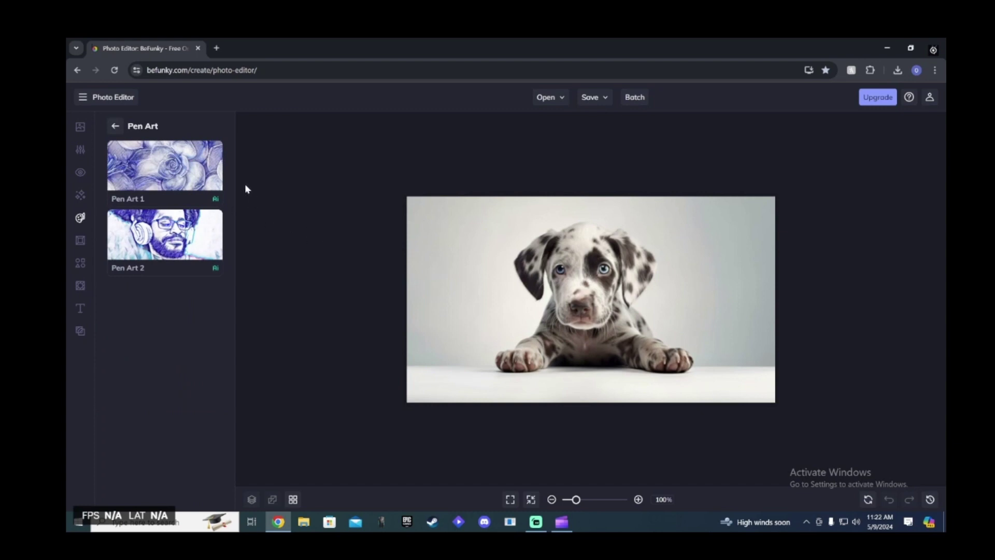
pyautogui.click(165, 168)
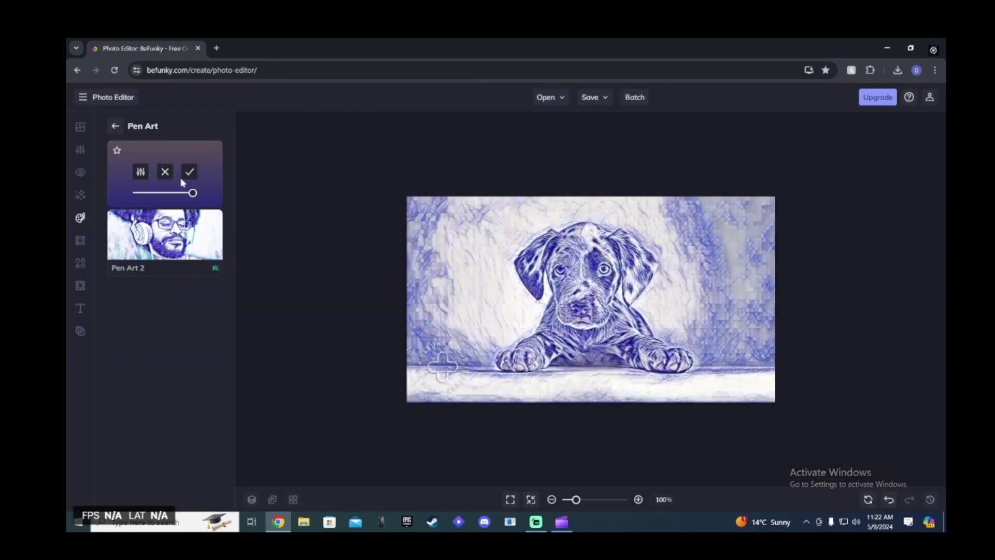
pyautogui.click(115, 126)
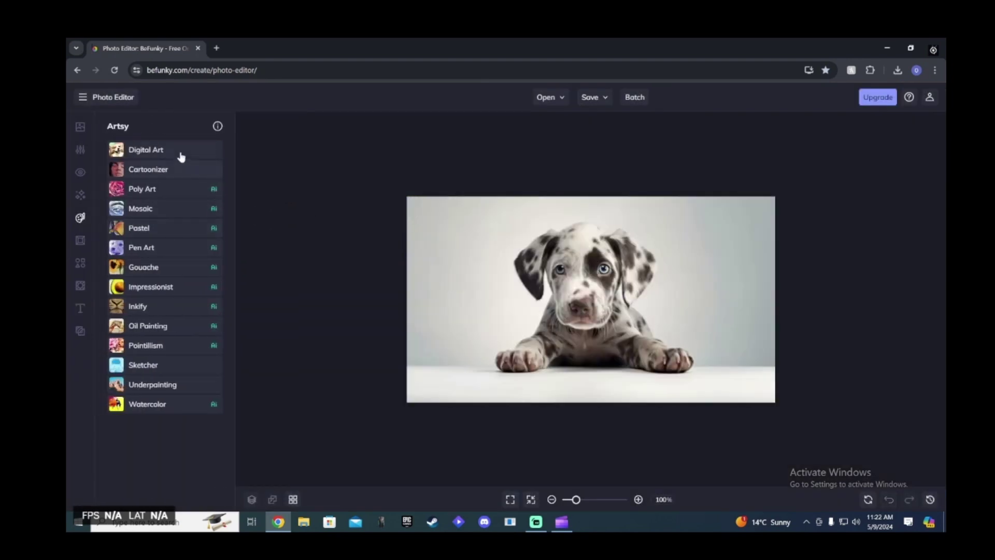
pyautogui.click(150, 365)
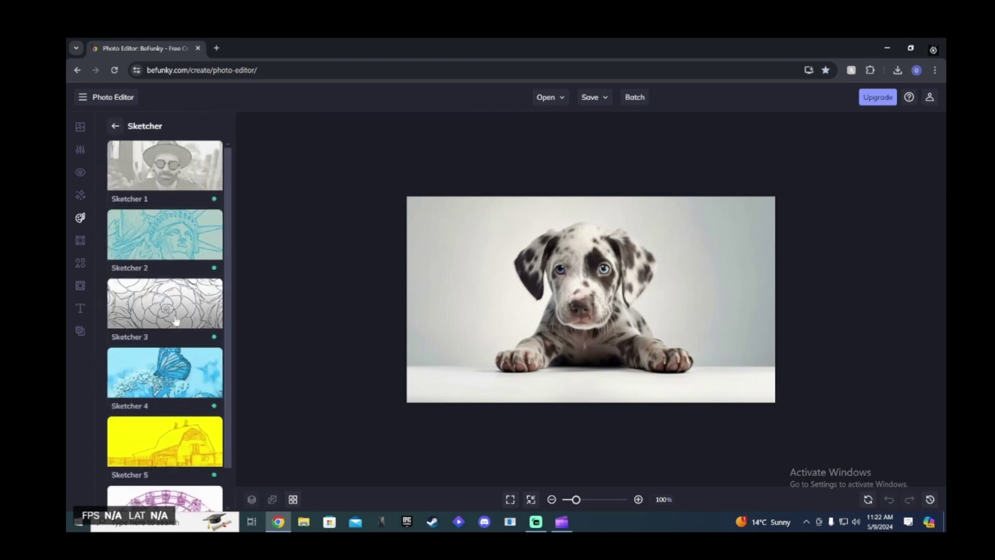
pyautogui.scroll(-1, 171, 344)
pyautogui.scroll(1, 177, 310)
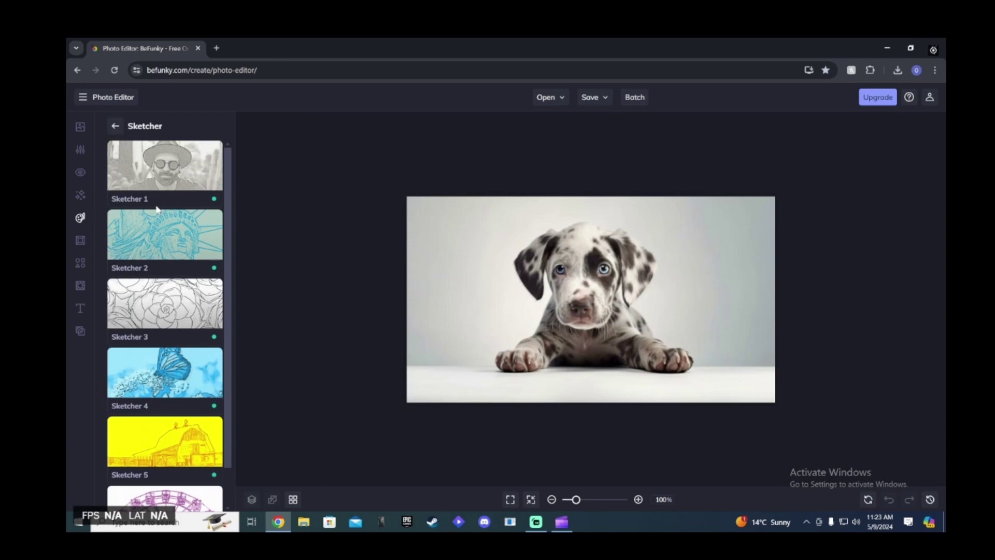
pyautogui.click(115, 126)
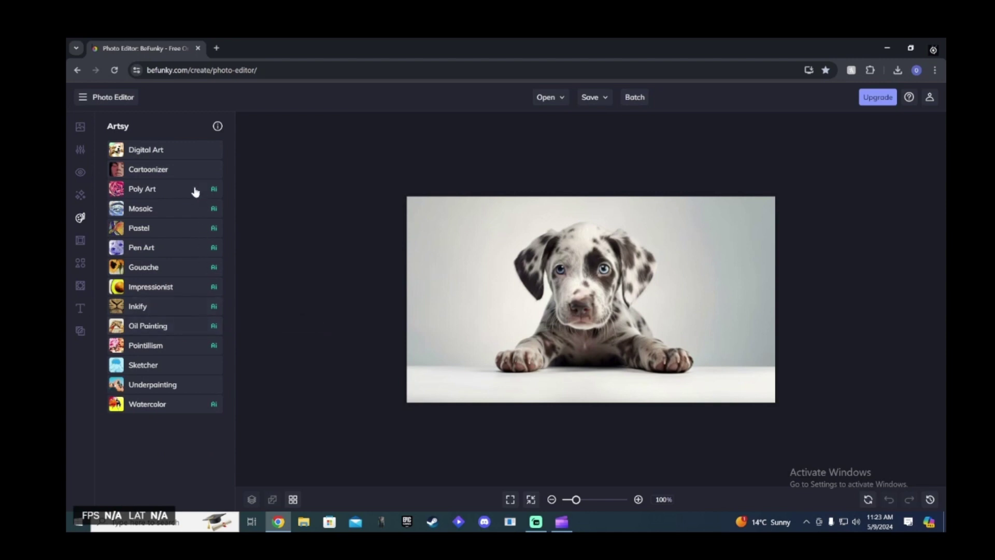
pyautogui.click(165, 150)
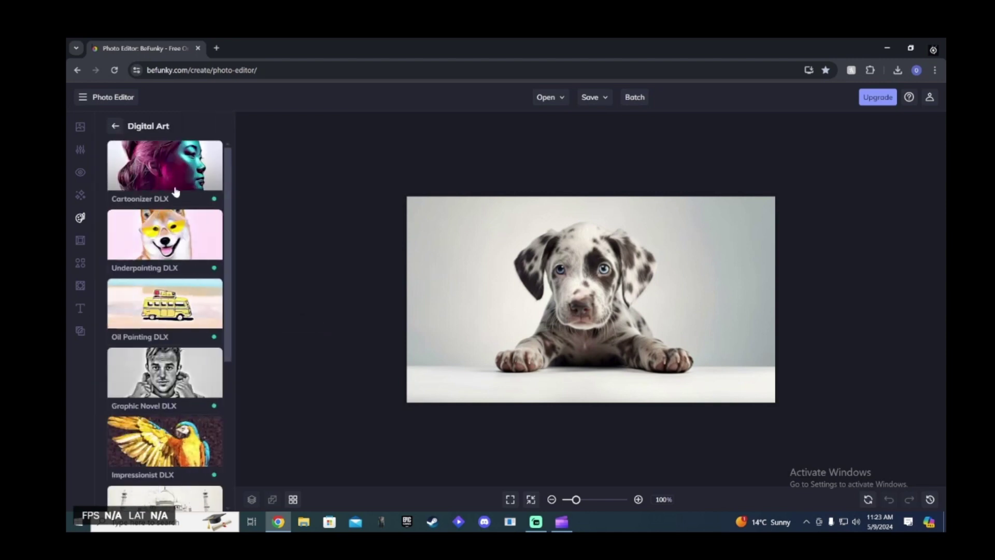
pyautogui.scroll(-5, 166, 301)
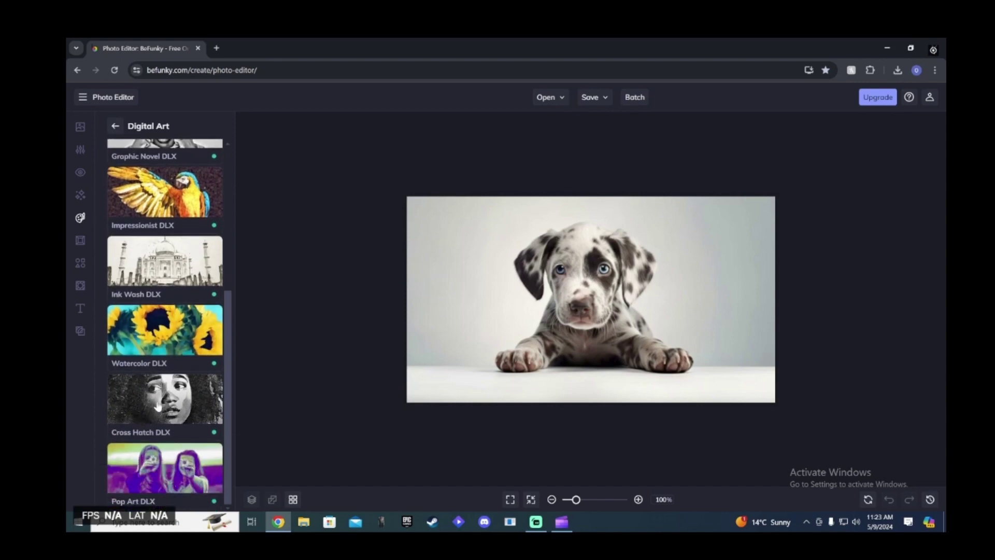
pyautogui.click(158, 405)
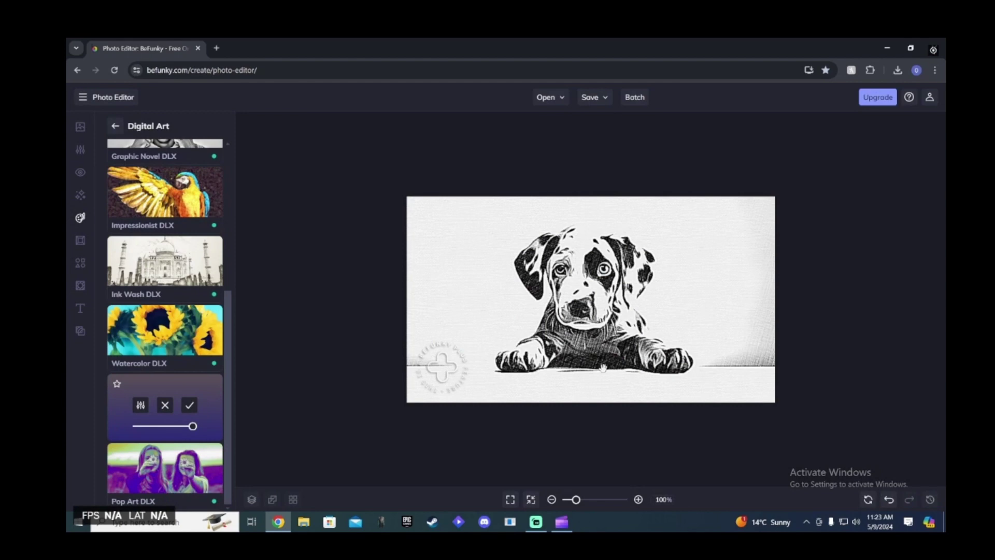
pyautogui.click(171, 264)
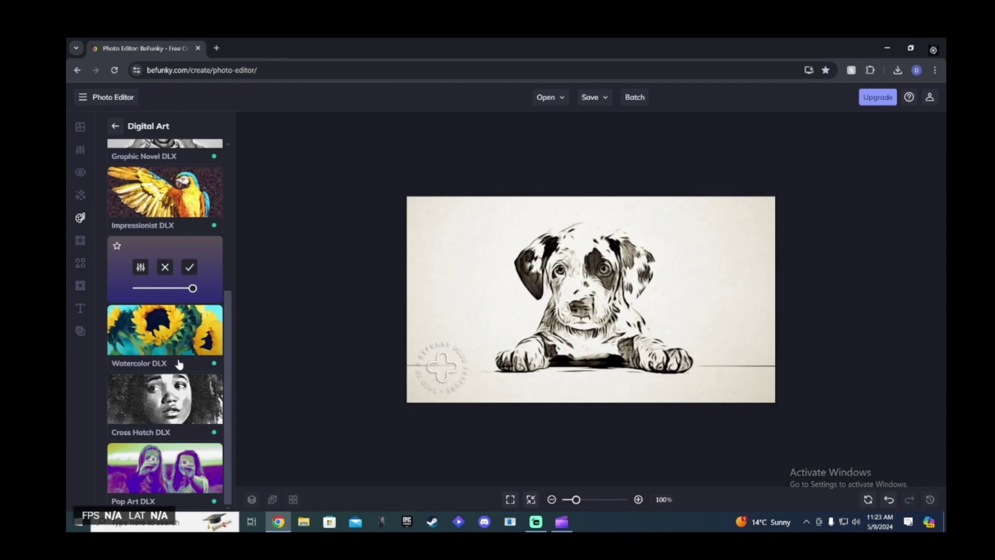
pyautogui.scroll(4, 203, 350)
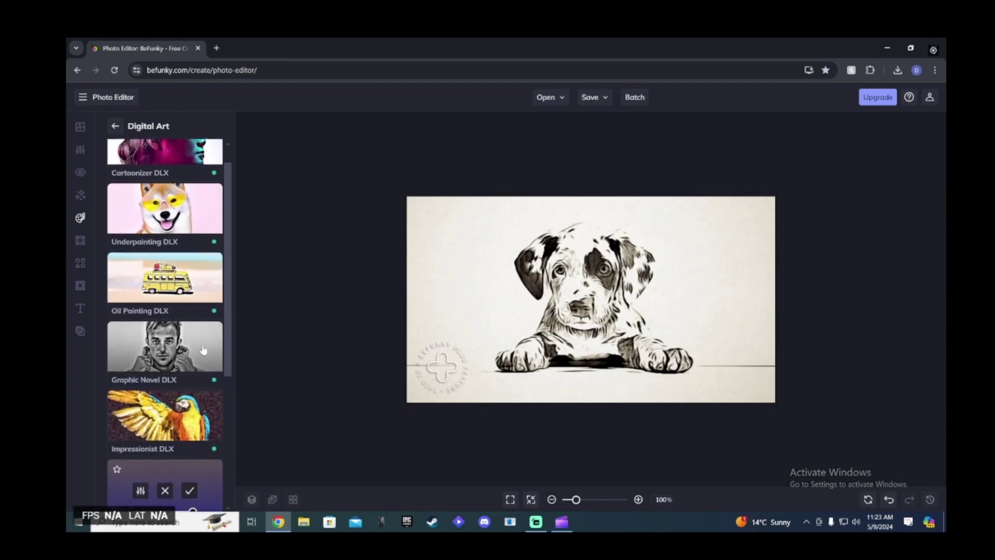
pyautogui.scroll(1, 203, 349)
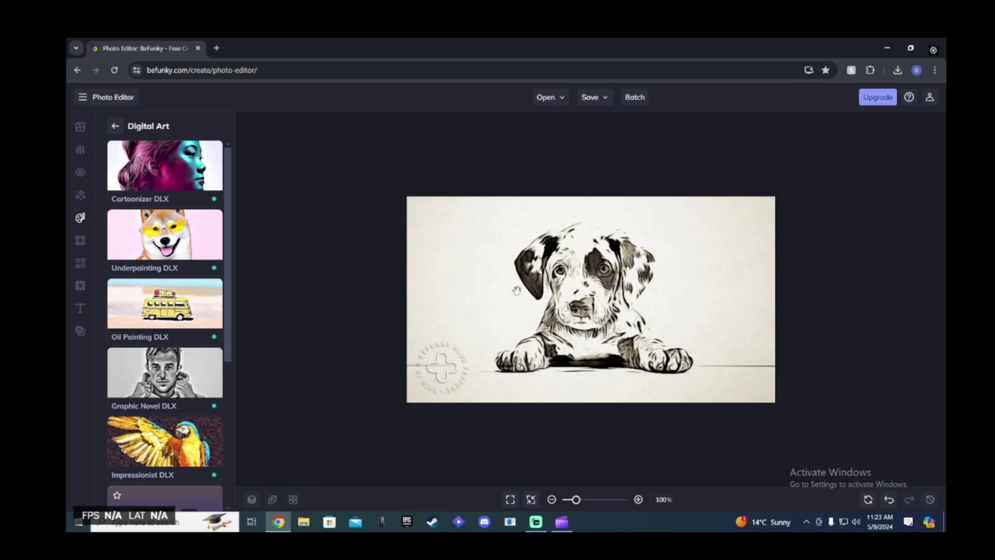
pyautogui.click(81, 218)
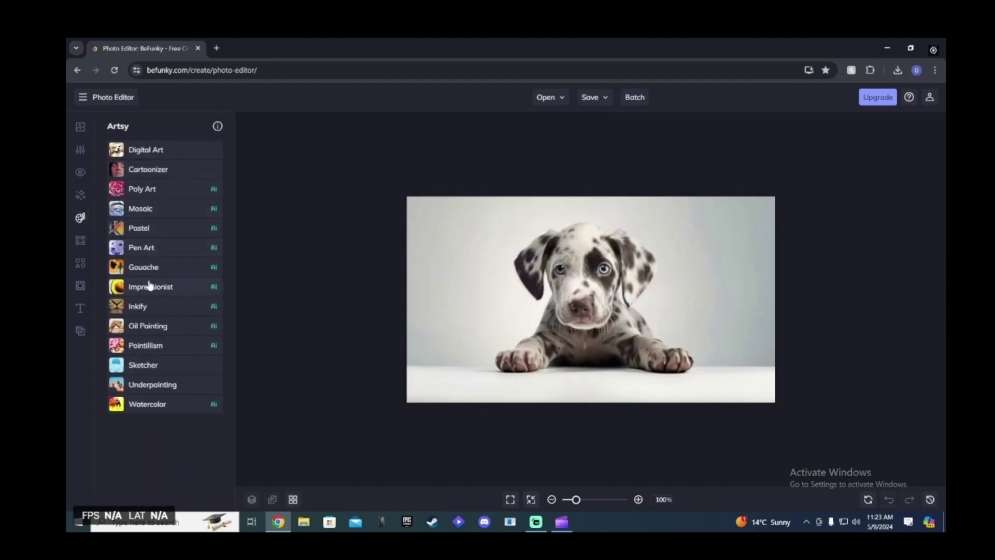
# Step: Apply the Pen Art 1 preset from Artsy's Pen Art effects to the puppy photo
pyautogui.click(143, 248)
pyautogui.click(165, 172)
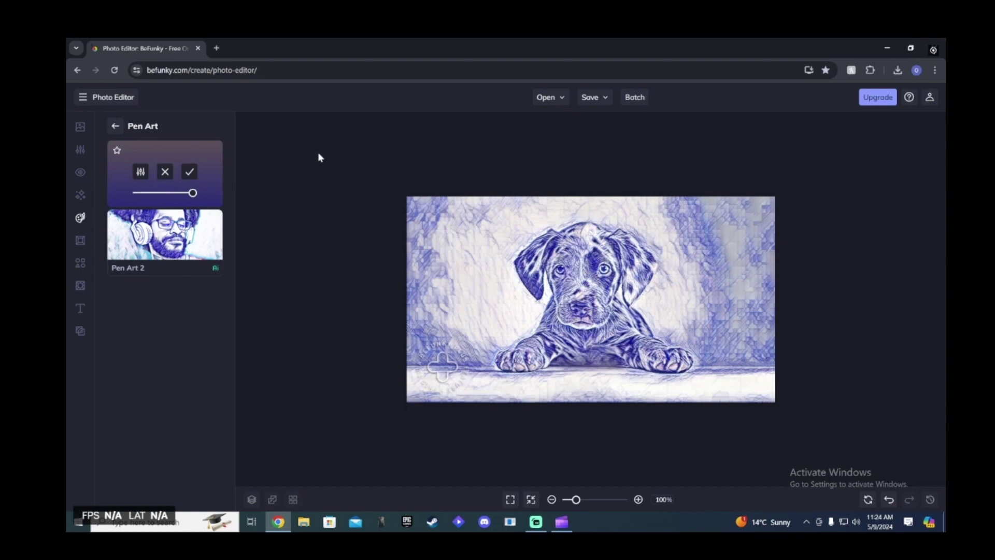
# Step: Go to Picsart's Free PNG Maker in a new tab and select a file to upload
pyautogui.click(218, 48)
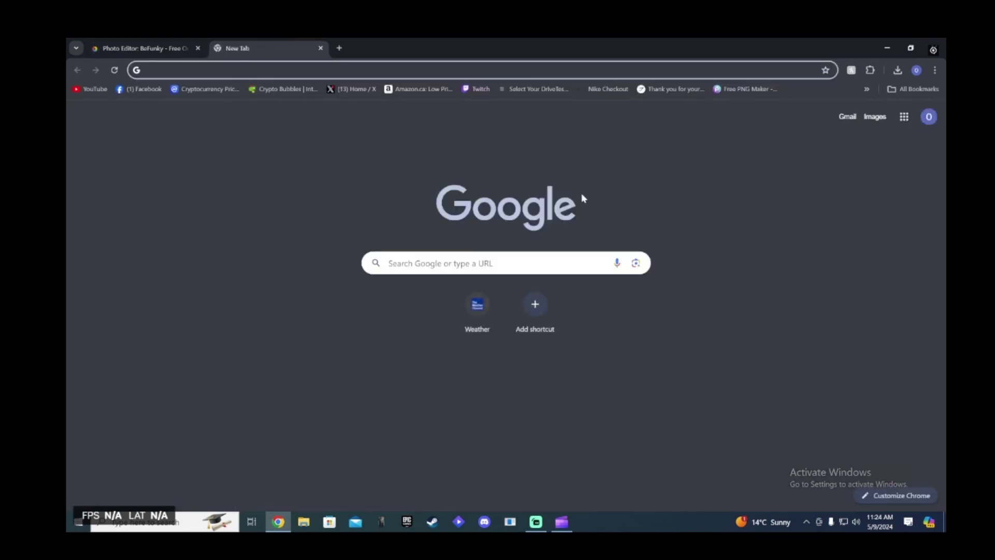
pyautogui.click(747, 89)
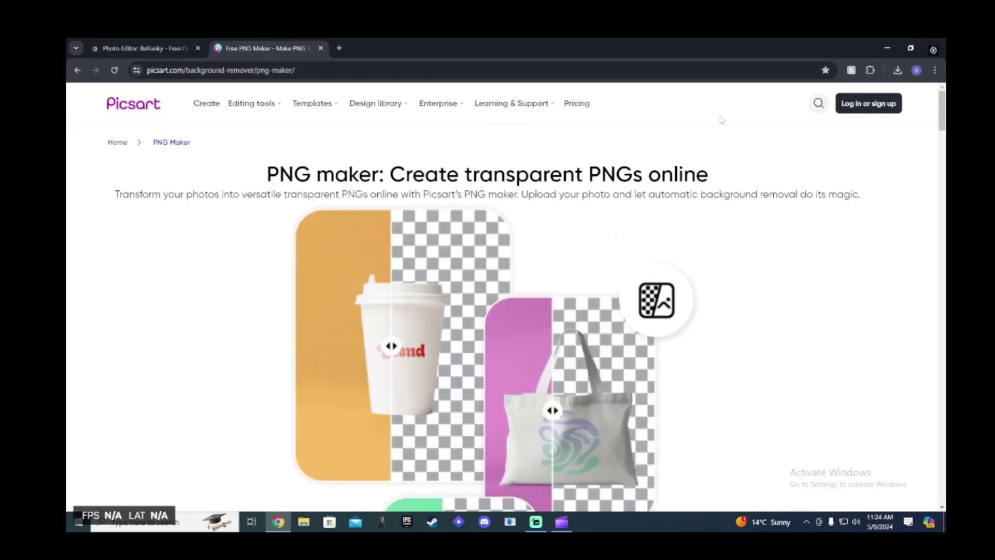
pyautogui.scroll(-2, 222, 158)
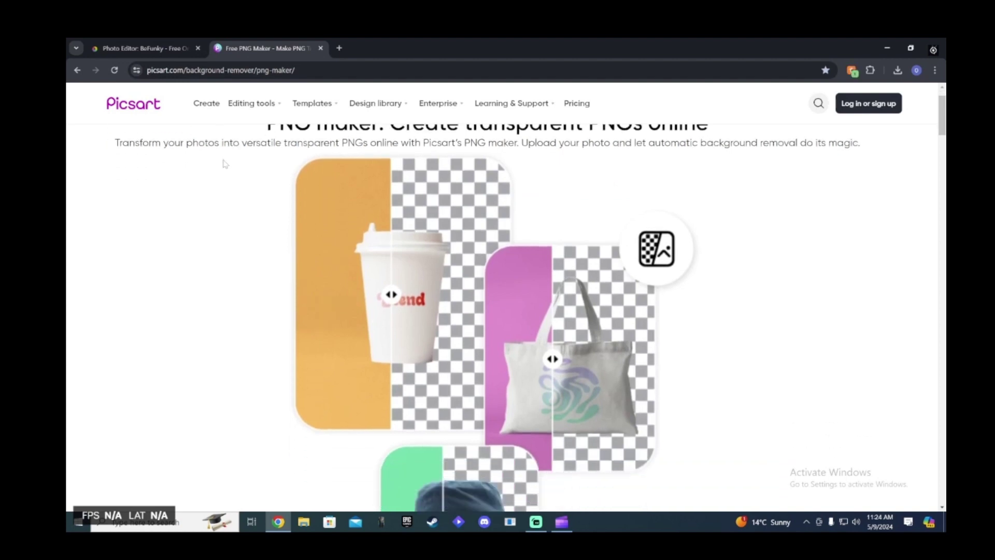
pyautogui.scroll(-4, 223, 162)
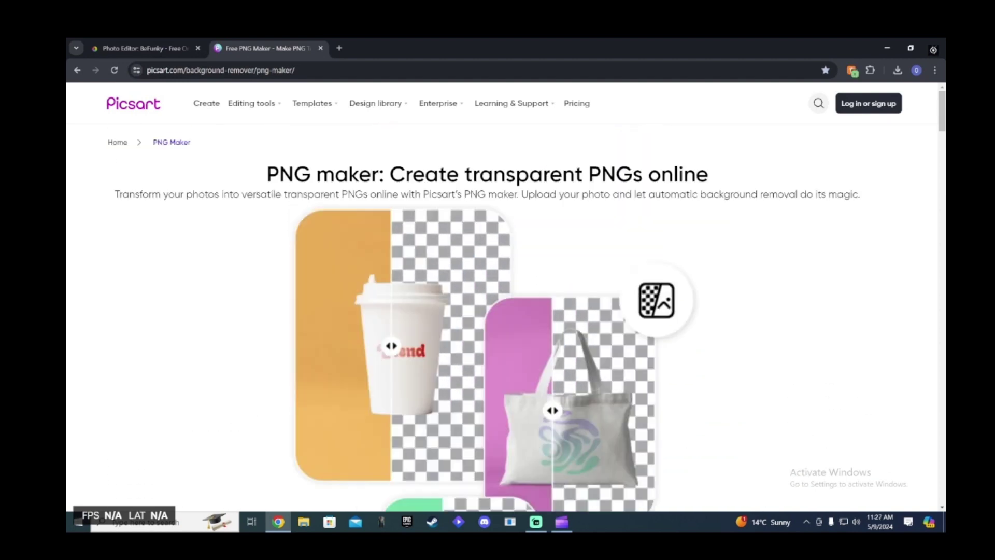
pyautogui.scroll(-8, 826, 284)
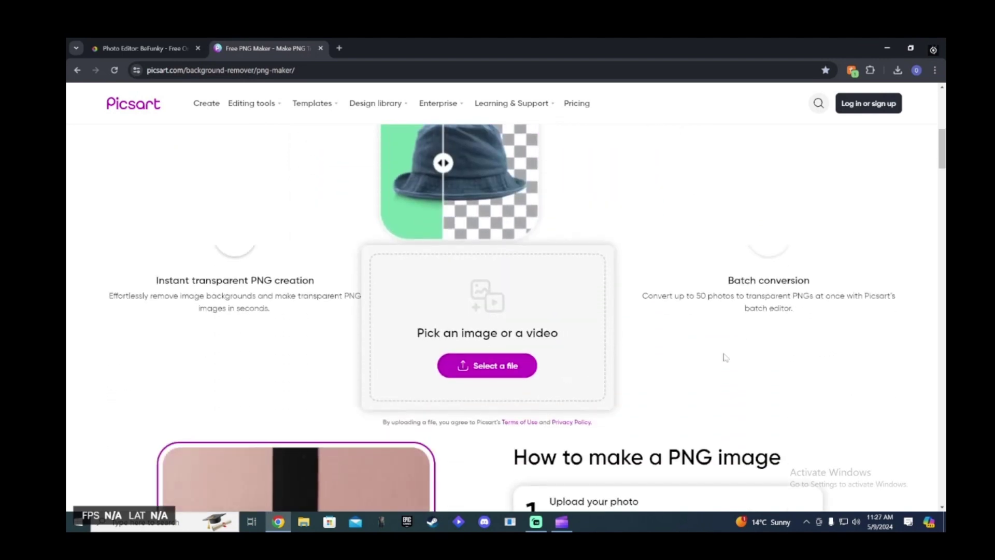
pyautogui.click(487, 371)
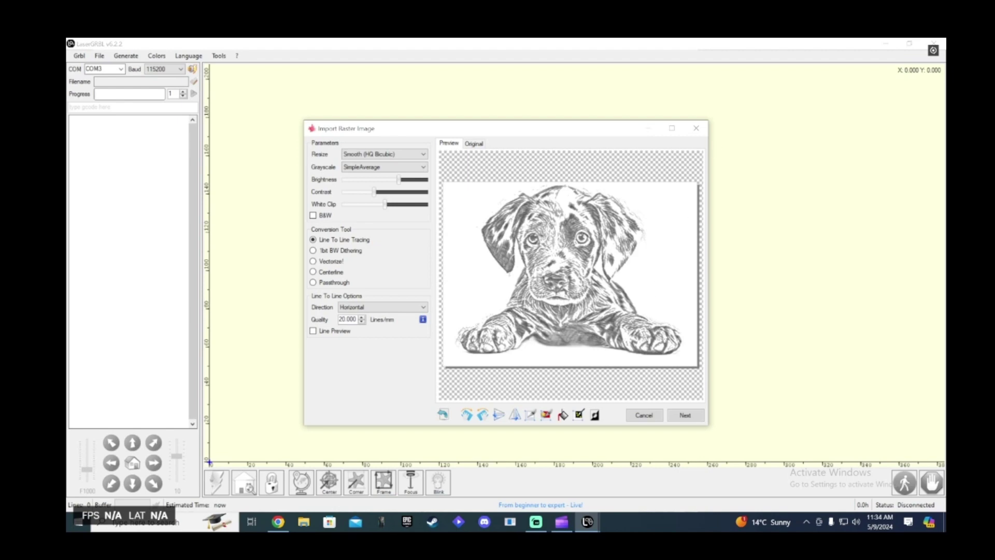
# Step: Keep Line To Line Tracing and create the engraving job from the puppy sketch
pyautogui.click(681, 419)
pyautogui.click(558, 341)
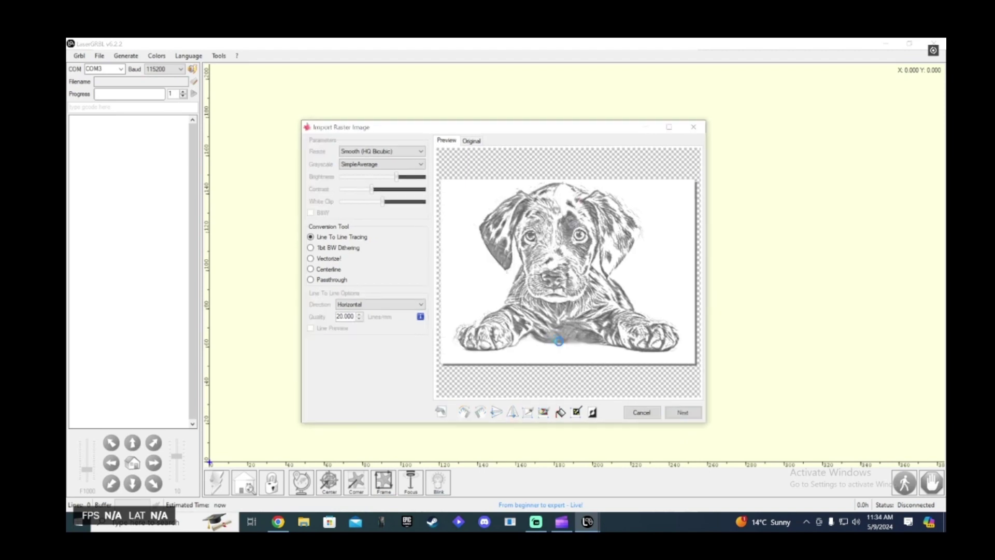